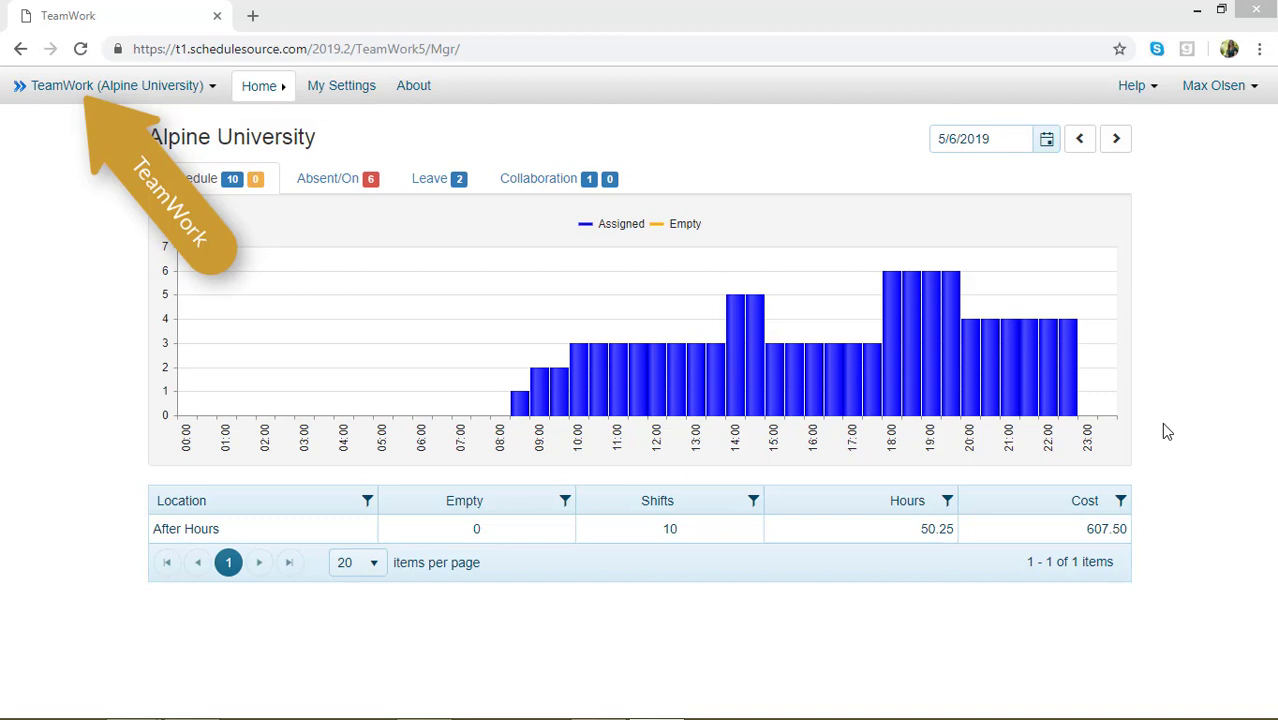
Step: Open the organization's Terminology settings page
left_click(172, 90)
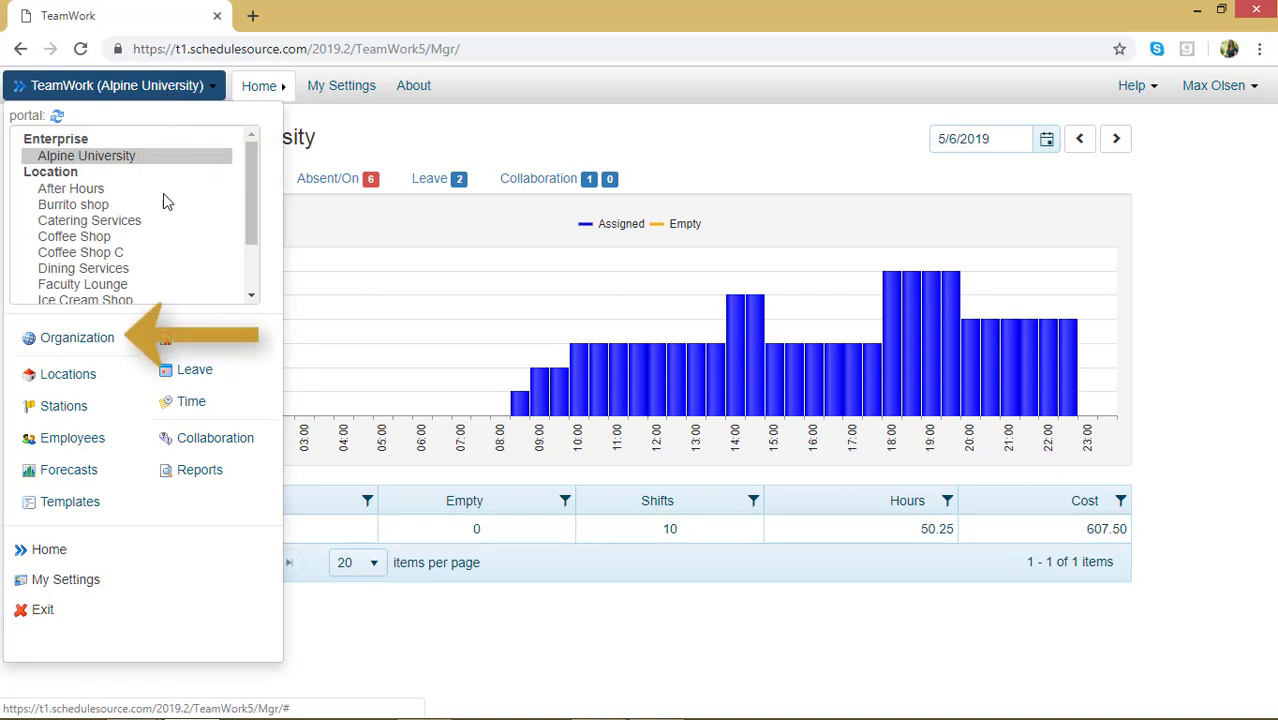
left_click(100, 340)
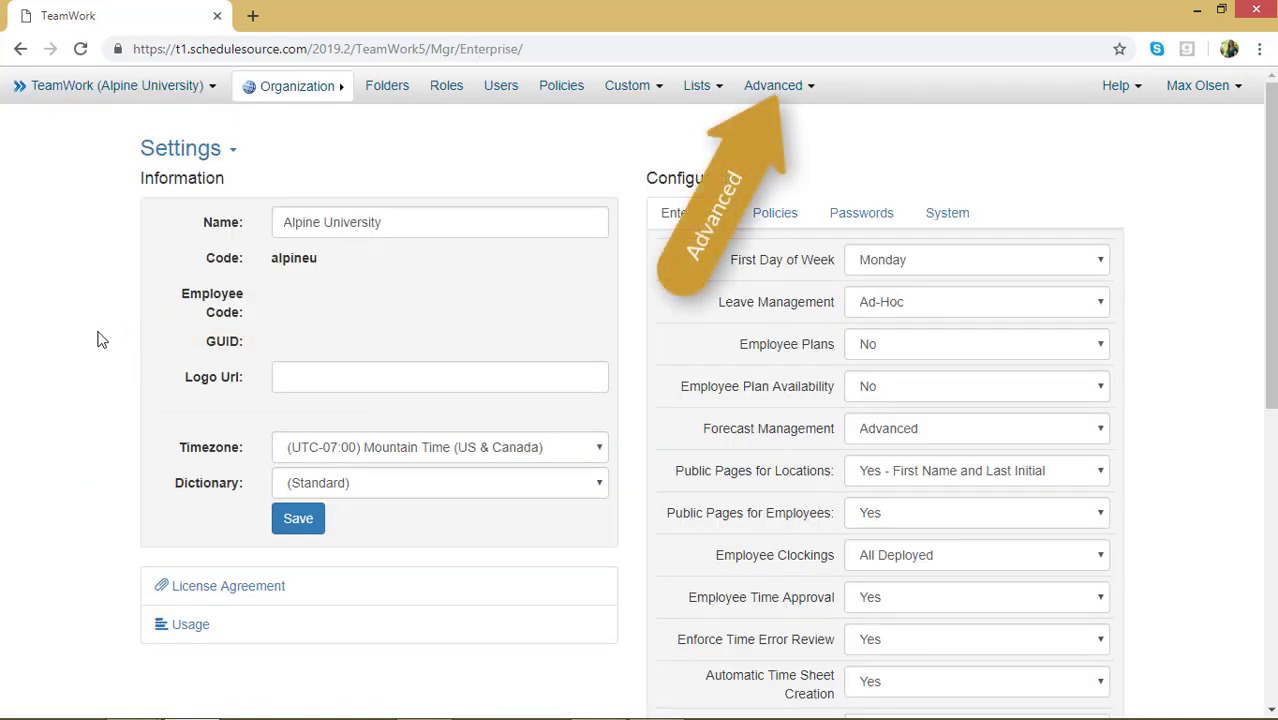
left_click(741, 85)
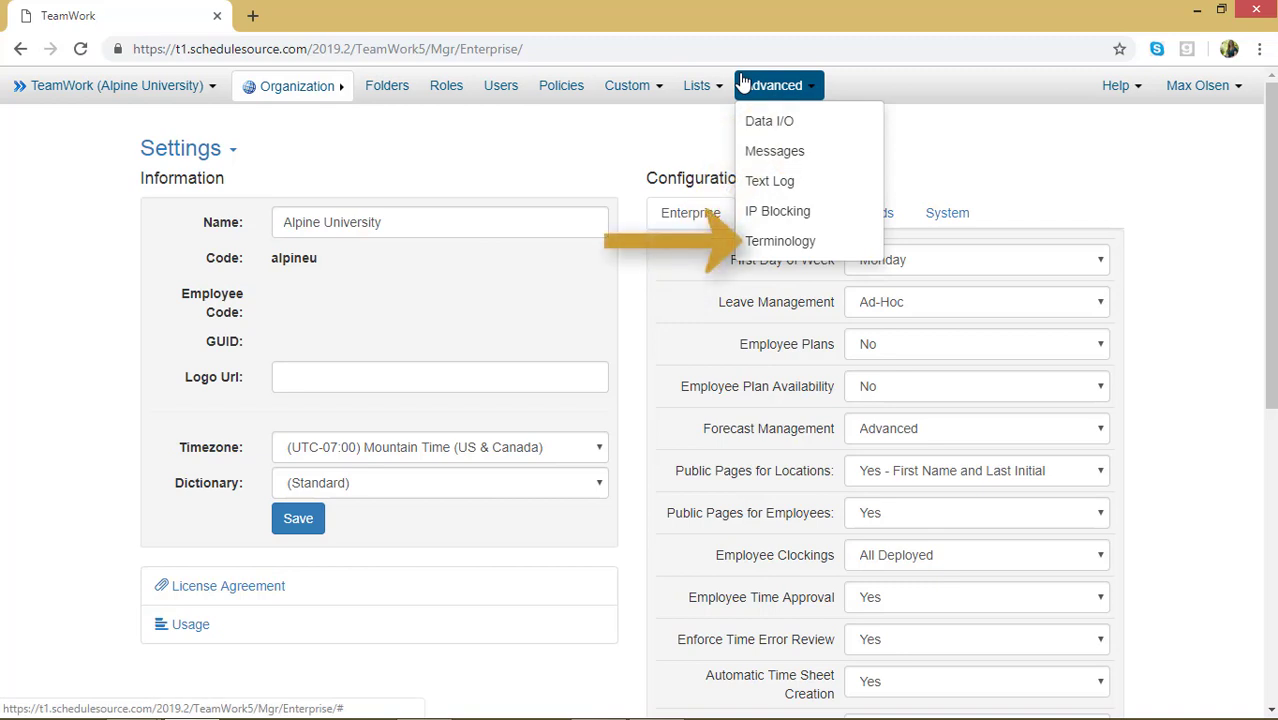
left_click(778, 241)
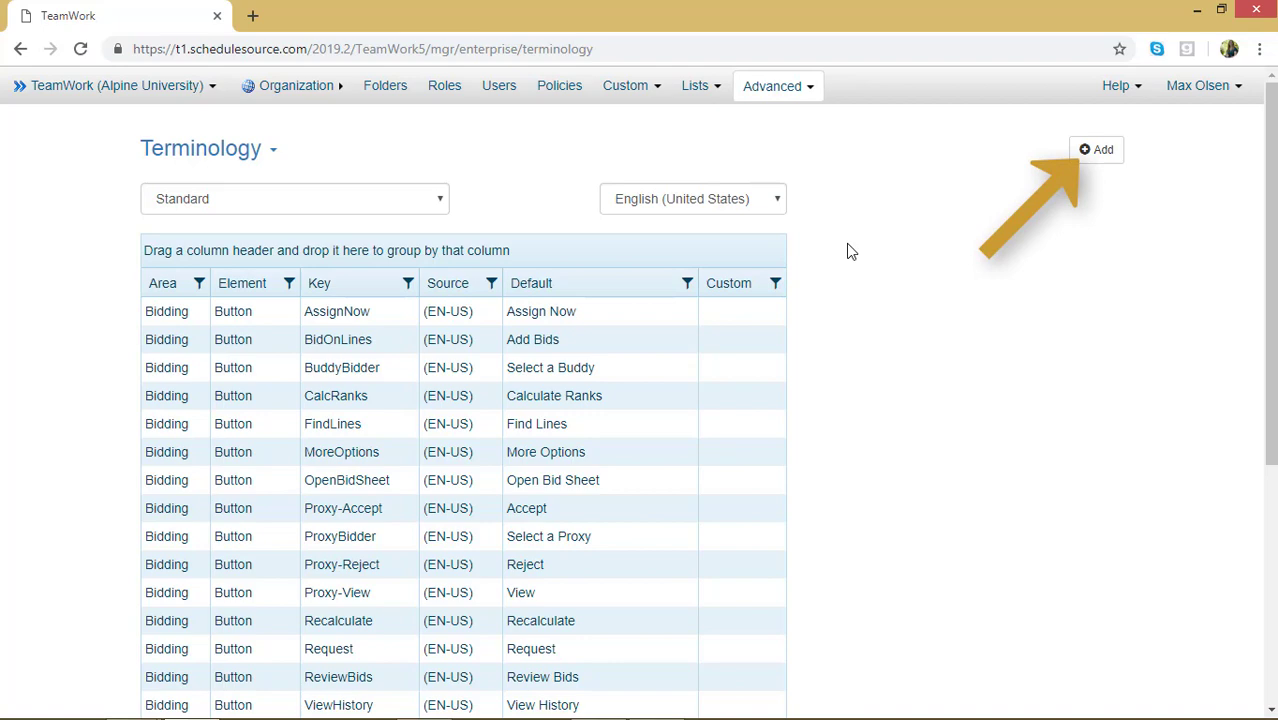
Step: Add a new dictionary named Example with Standard as its parent
left_click(1110, 151)
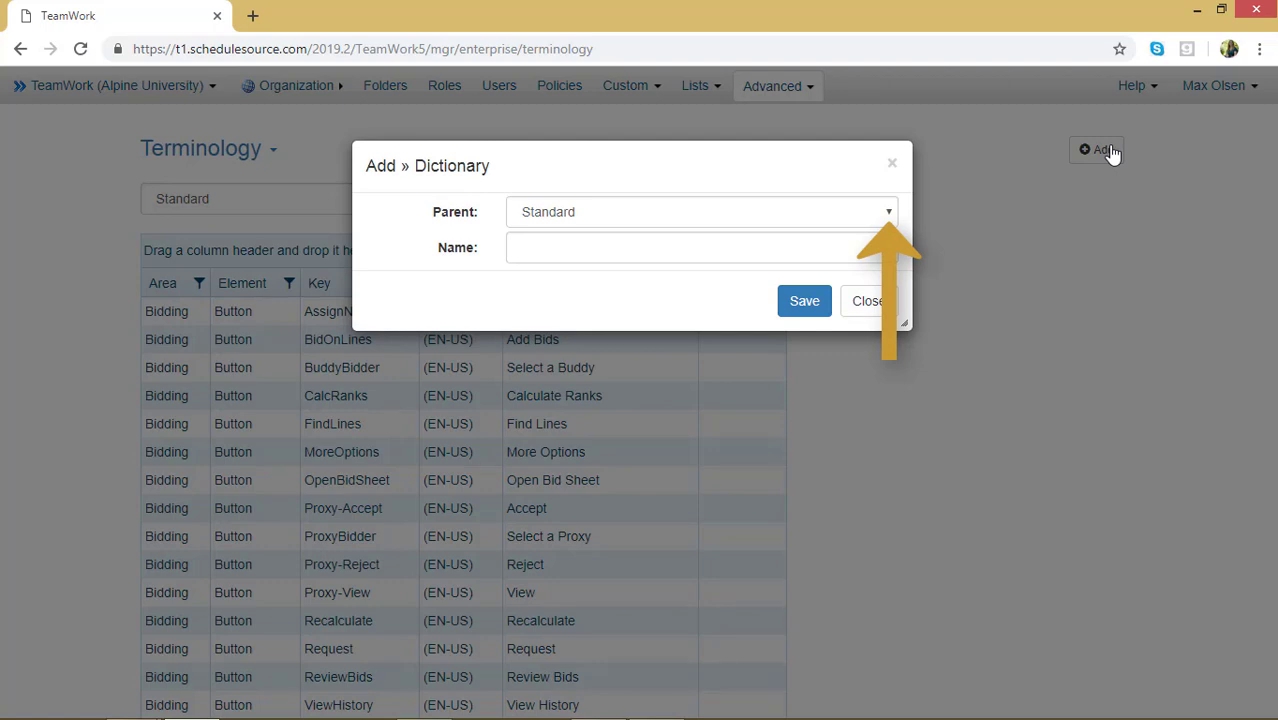
left_click(888, 214)
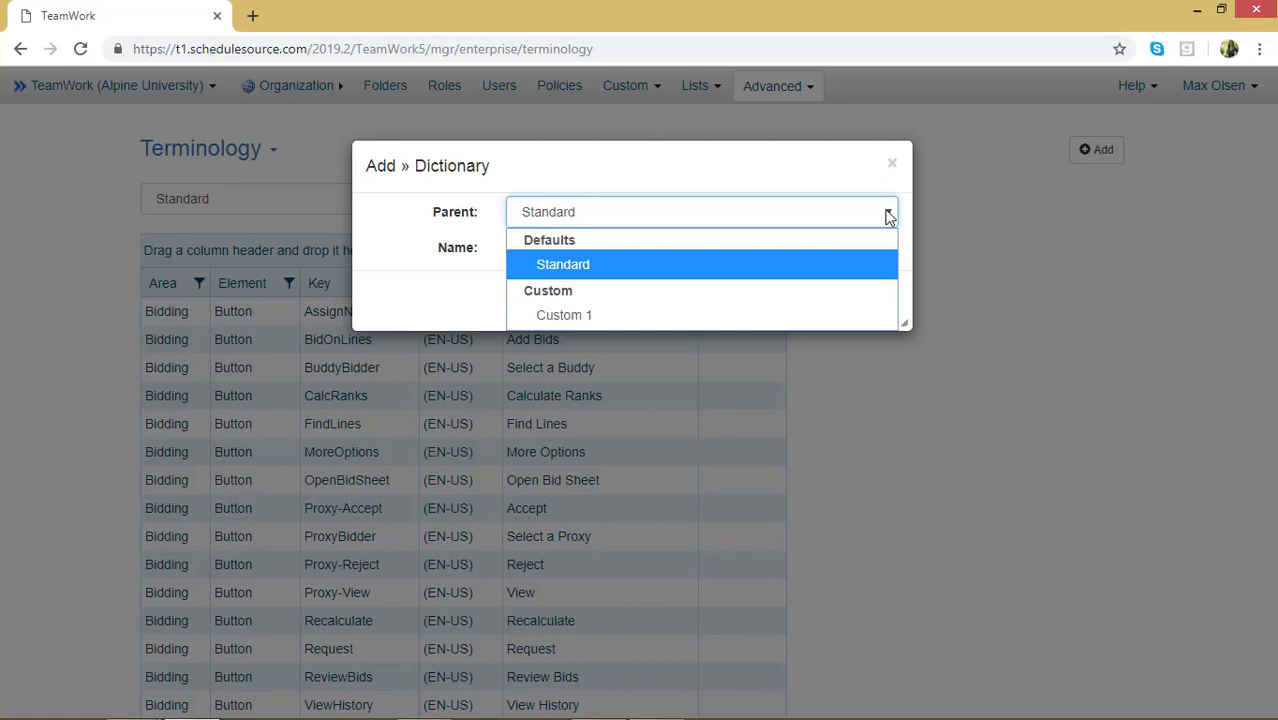
left_click(862, 263)
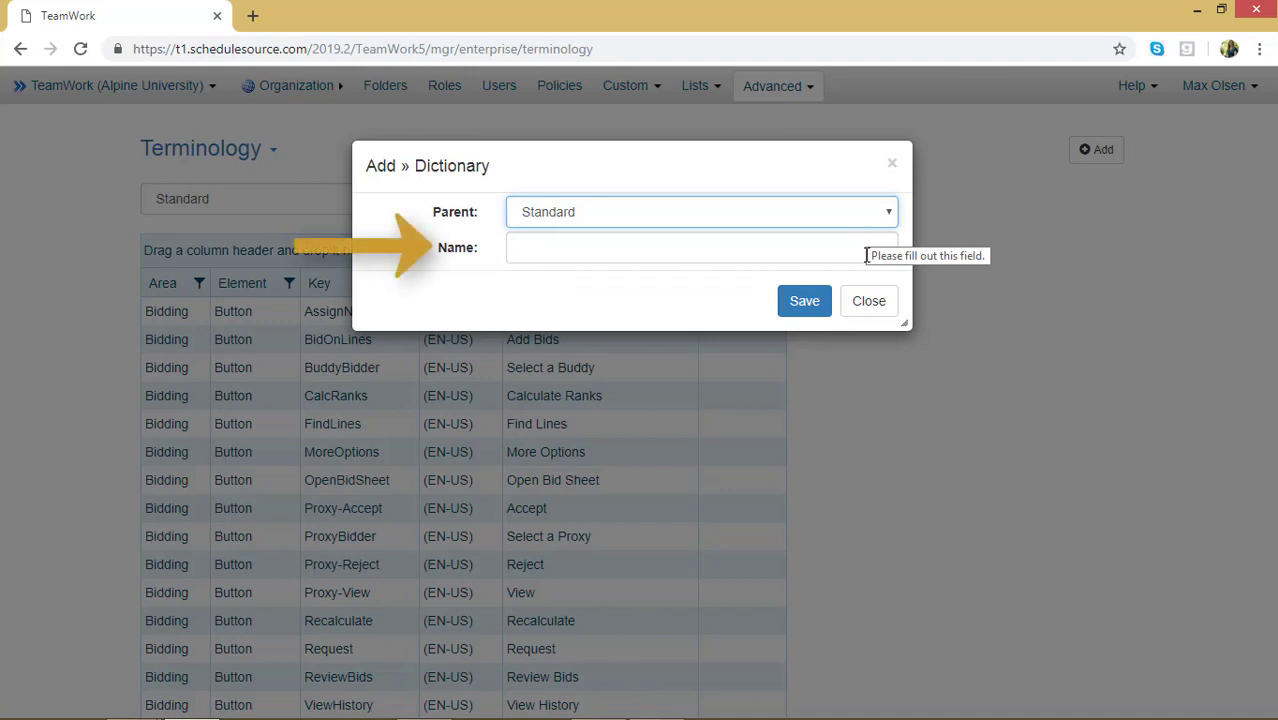
left_click(865, 253)
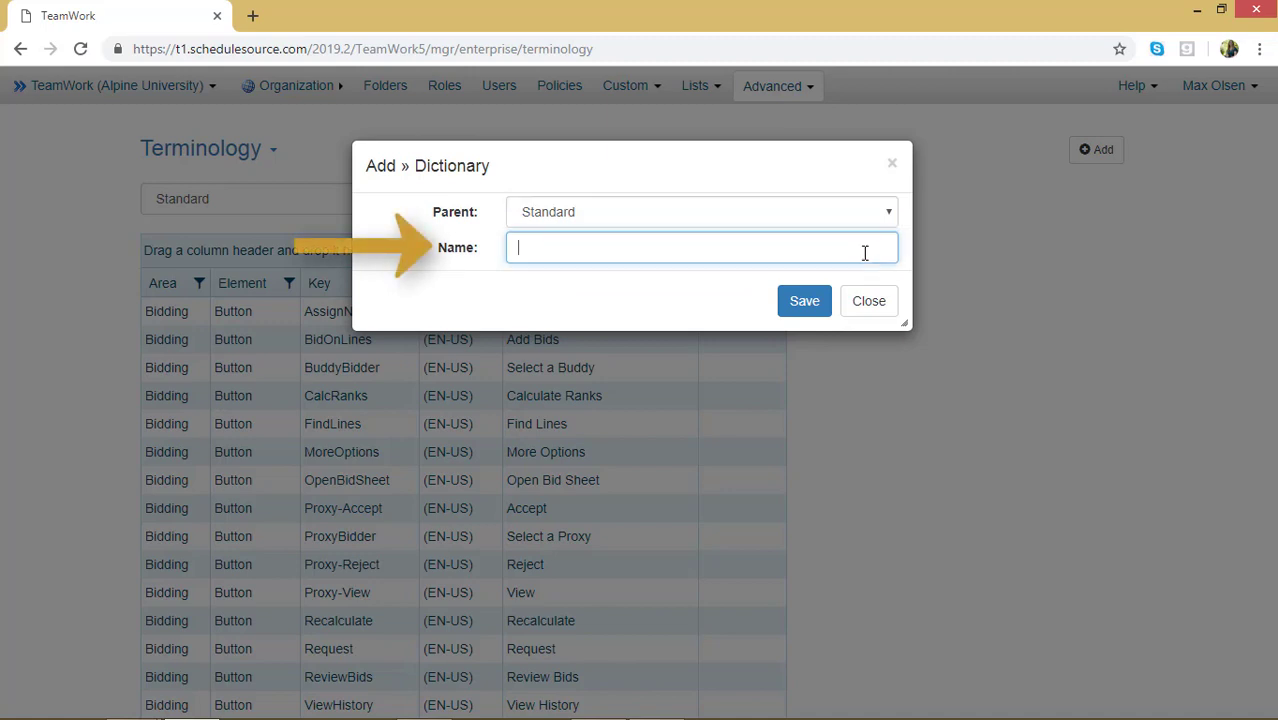
type("Example")
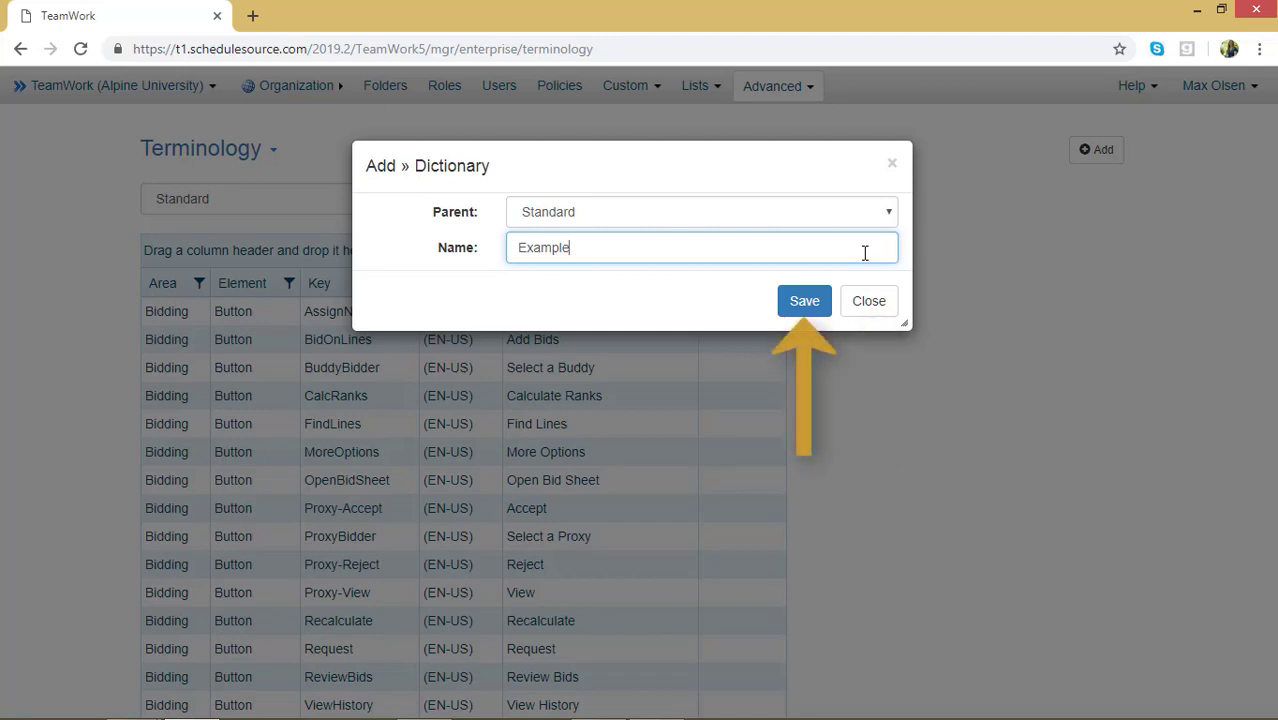
left_click(808, 304)
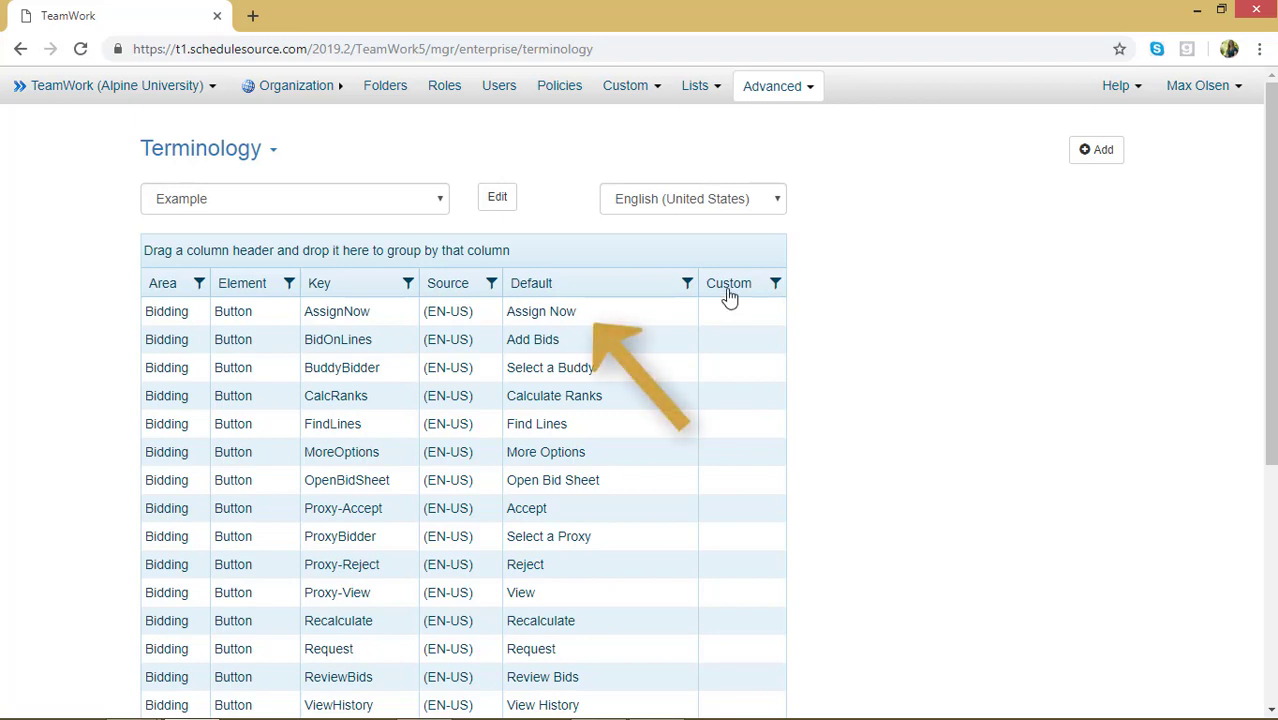
Step: Set the EN-US custom term for the AssignNow button to Assign and save it
left_click(645, 313)
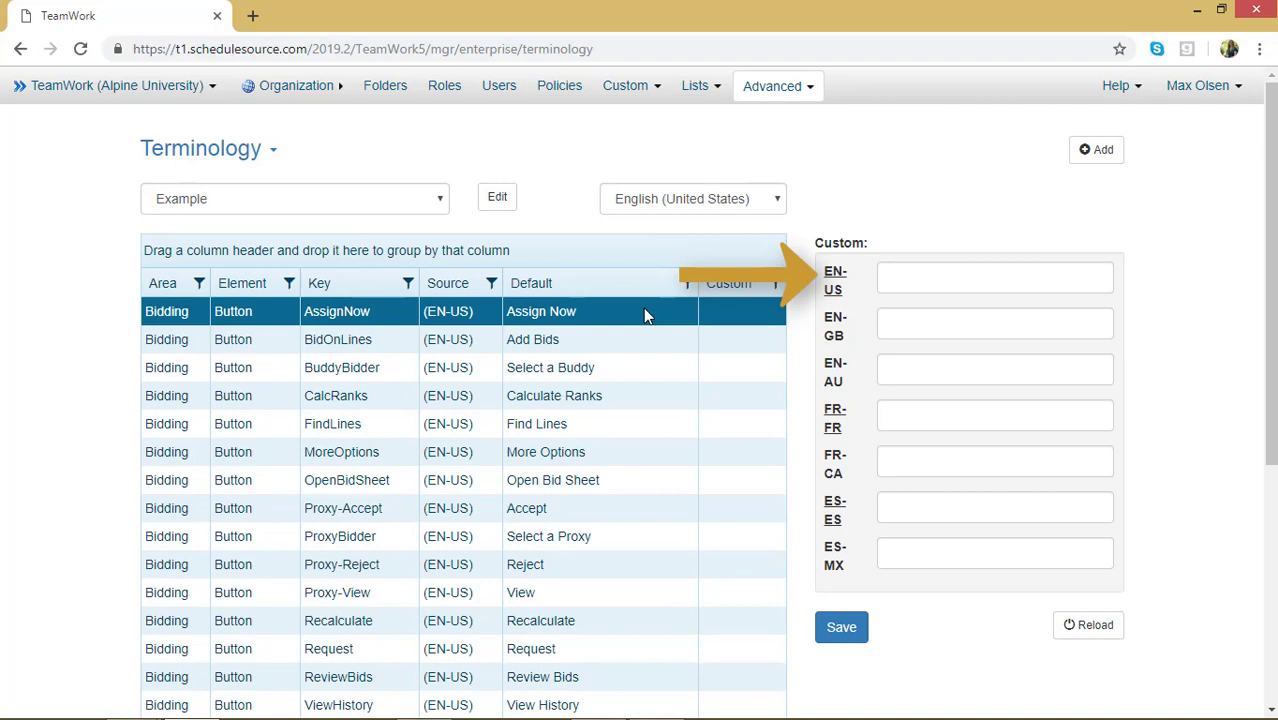
left_click(970, 277)
type("Assign")
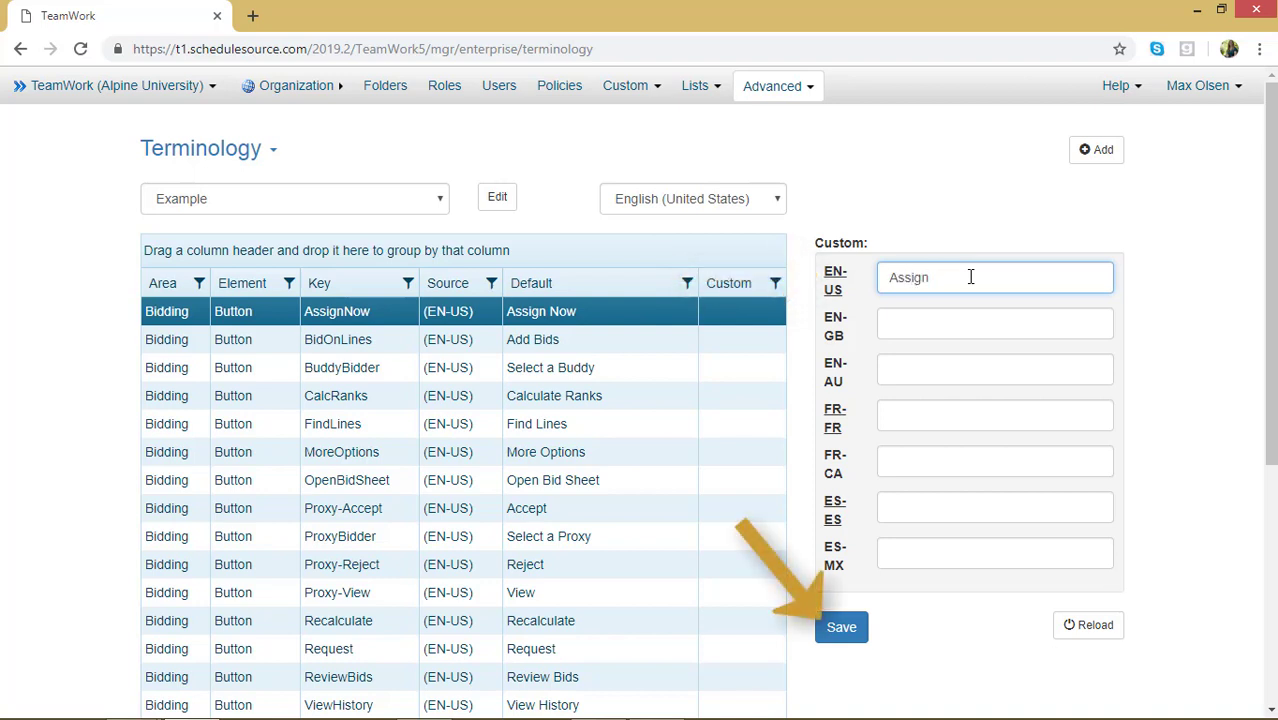
left_click(845, 628)
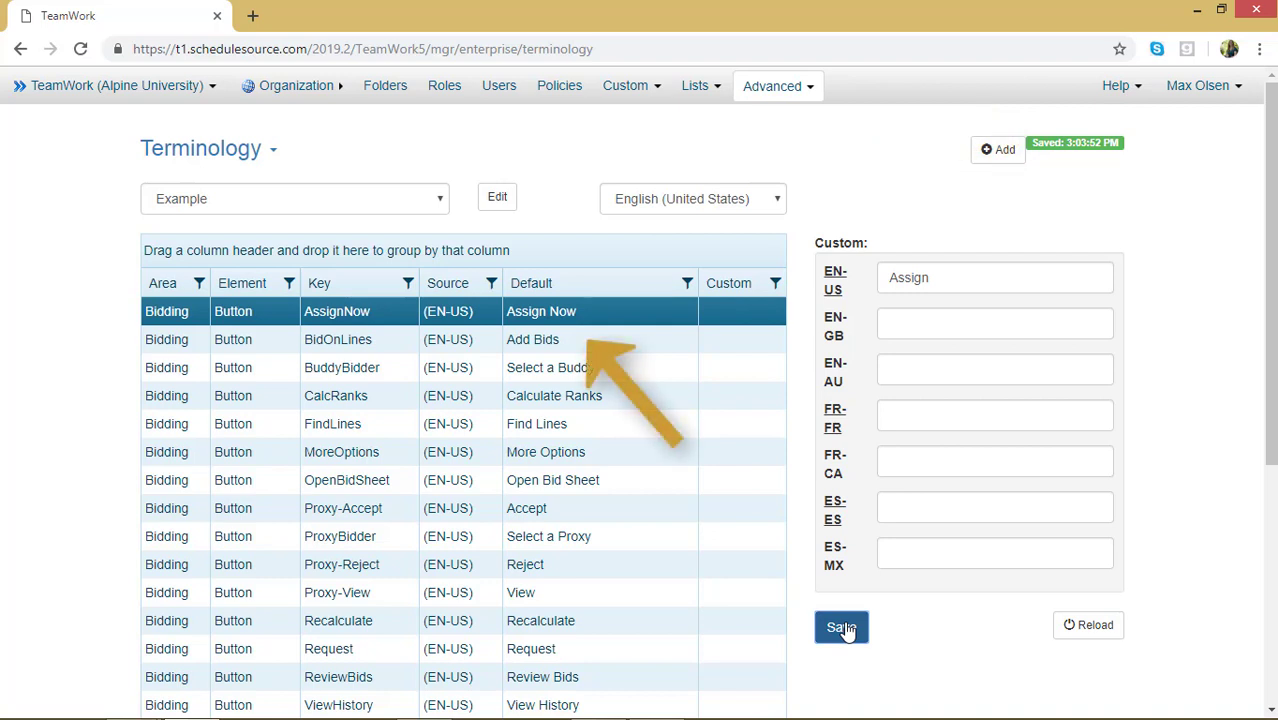
Step: Set the BidOnLines button's EN-US custom term to Bid, save it, and reload terminology for the entire application
left_click(728, 343)
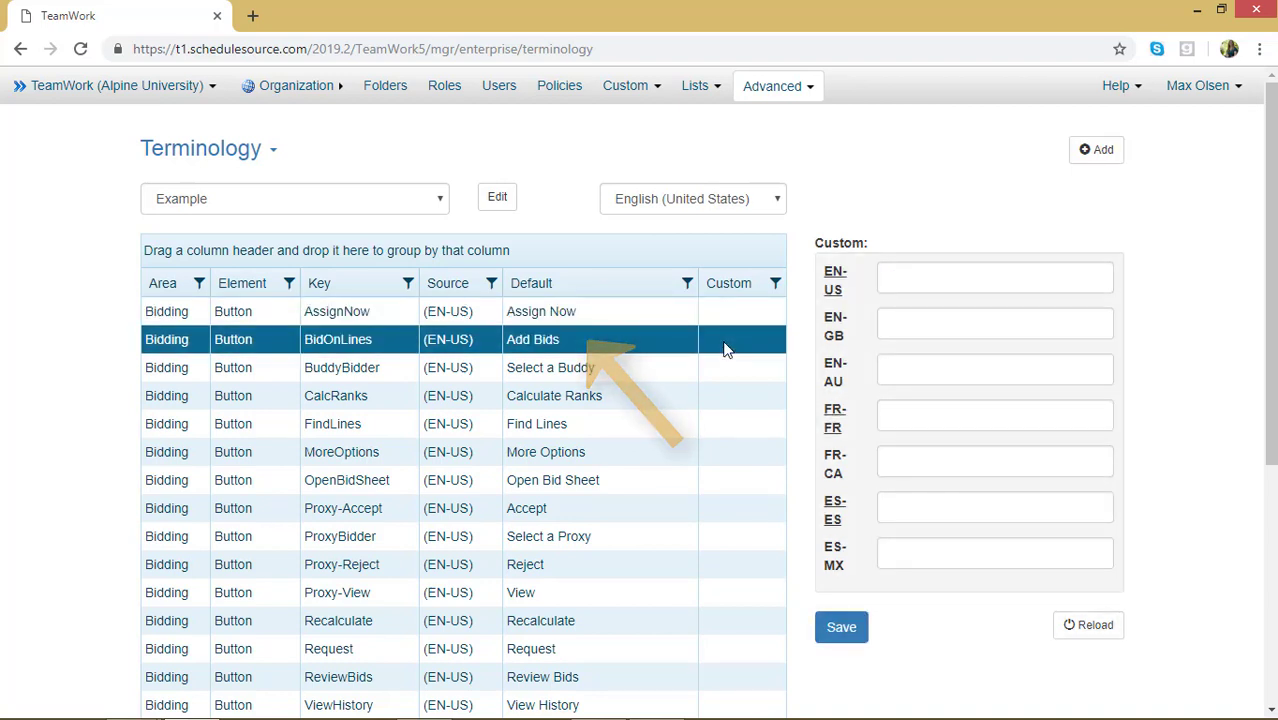
left_click(925, 279)
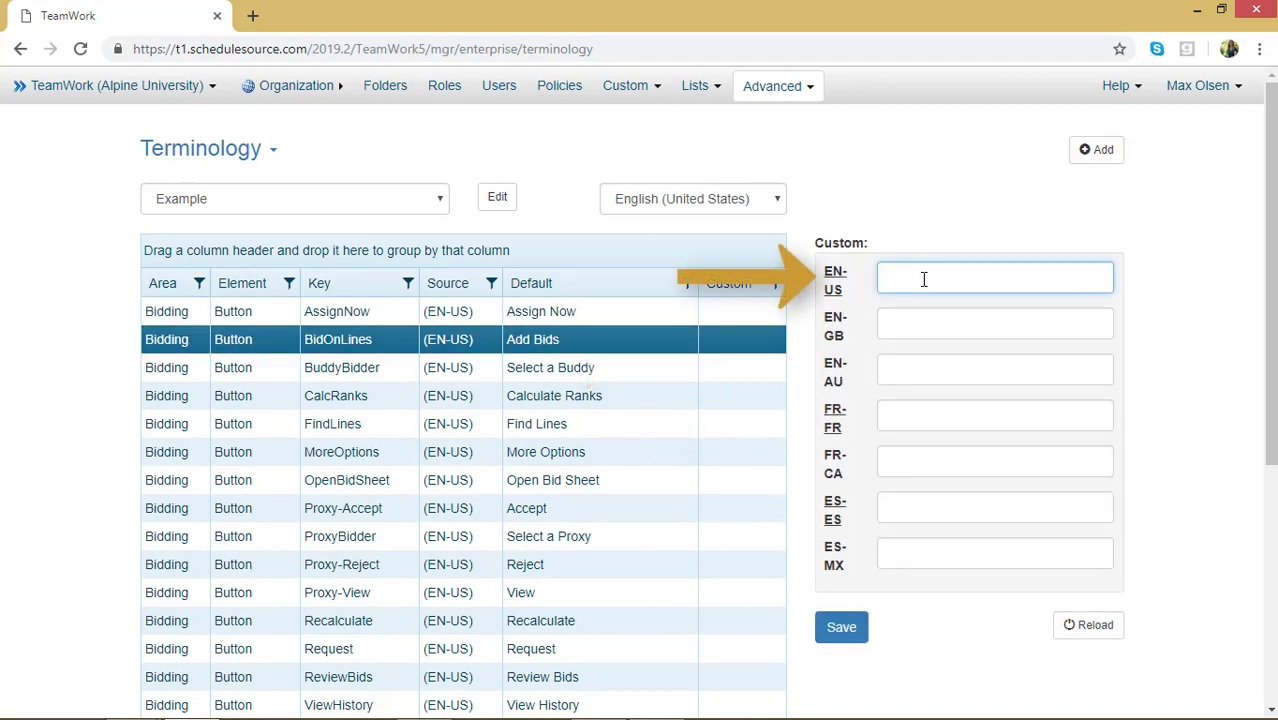
type("Bid")
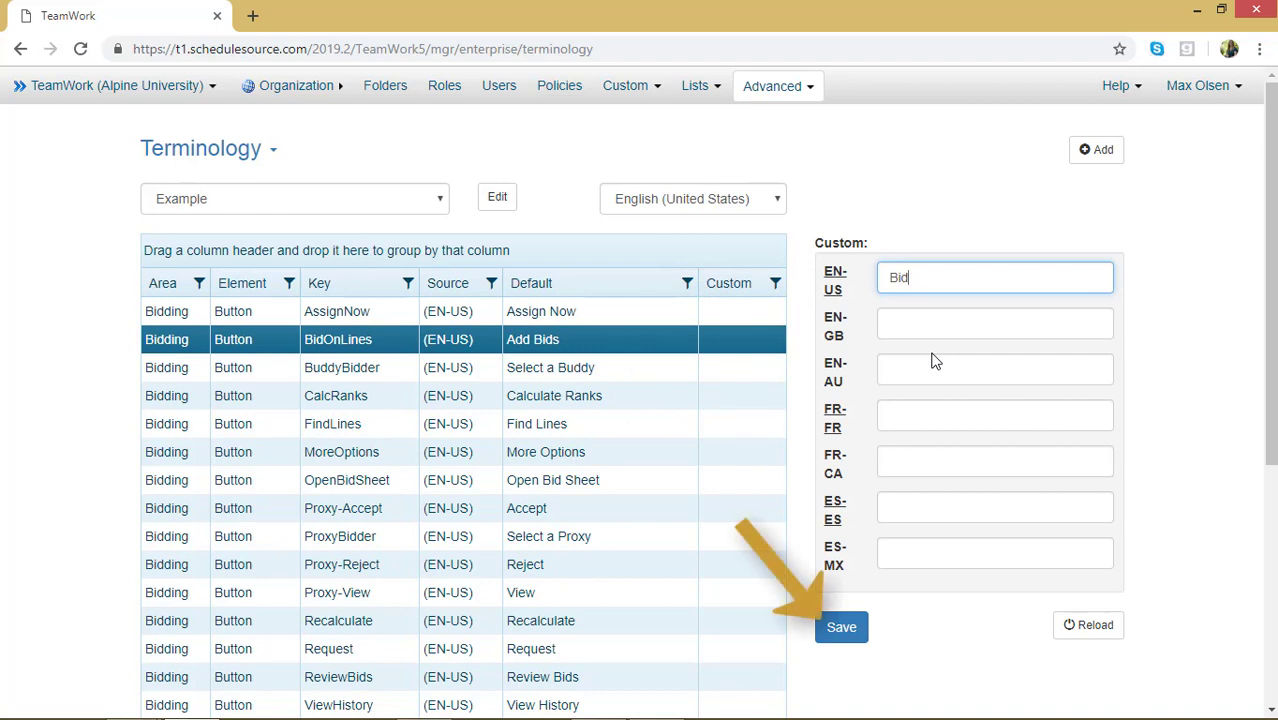
left_click(845, 630)
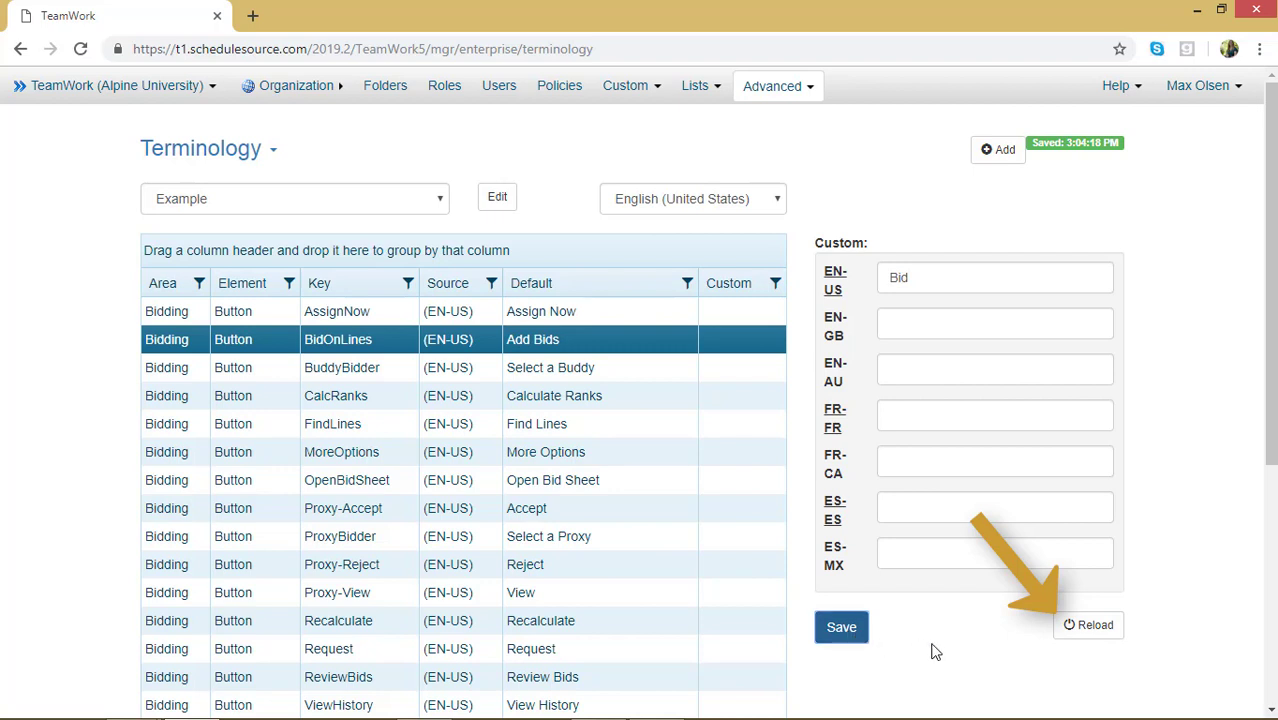
left_click(1095, 627)
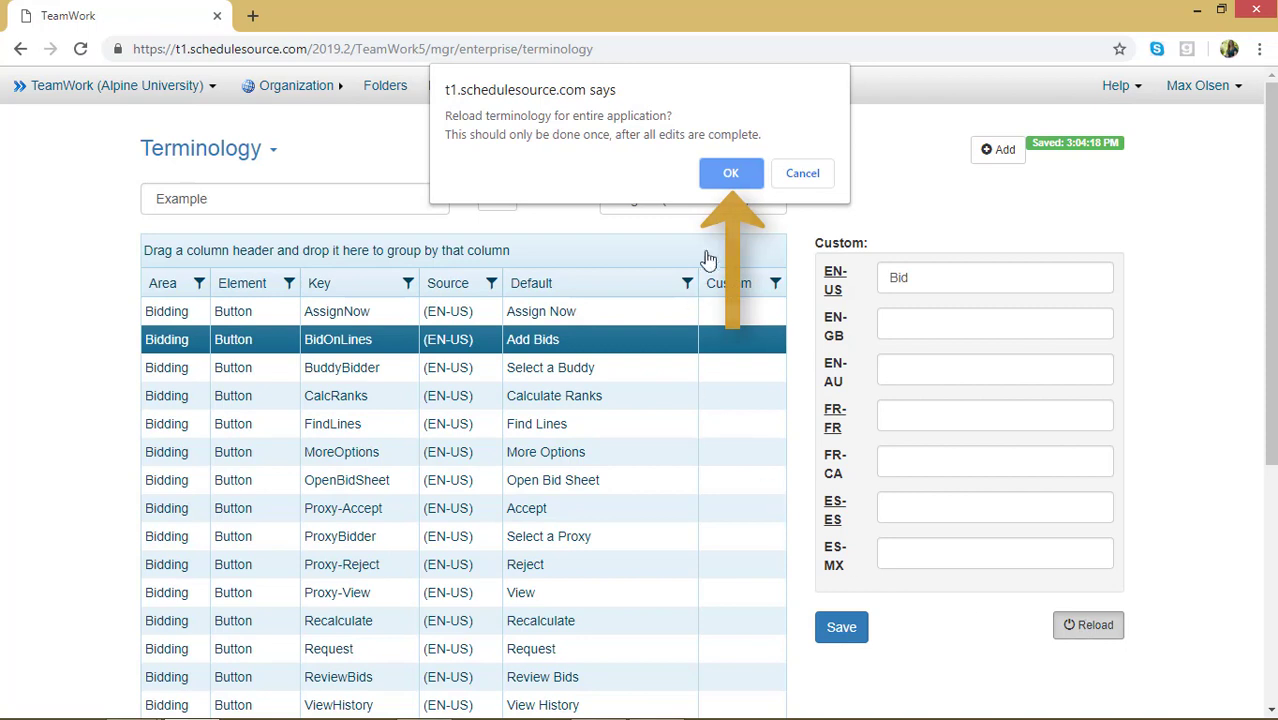
left_click(716, 174)
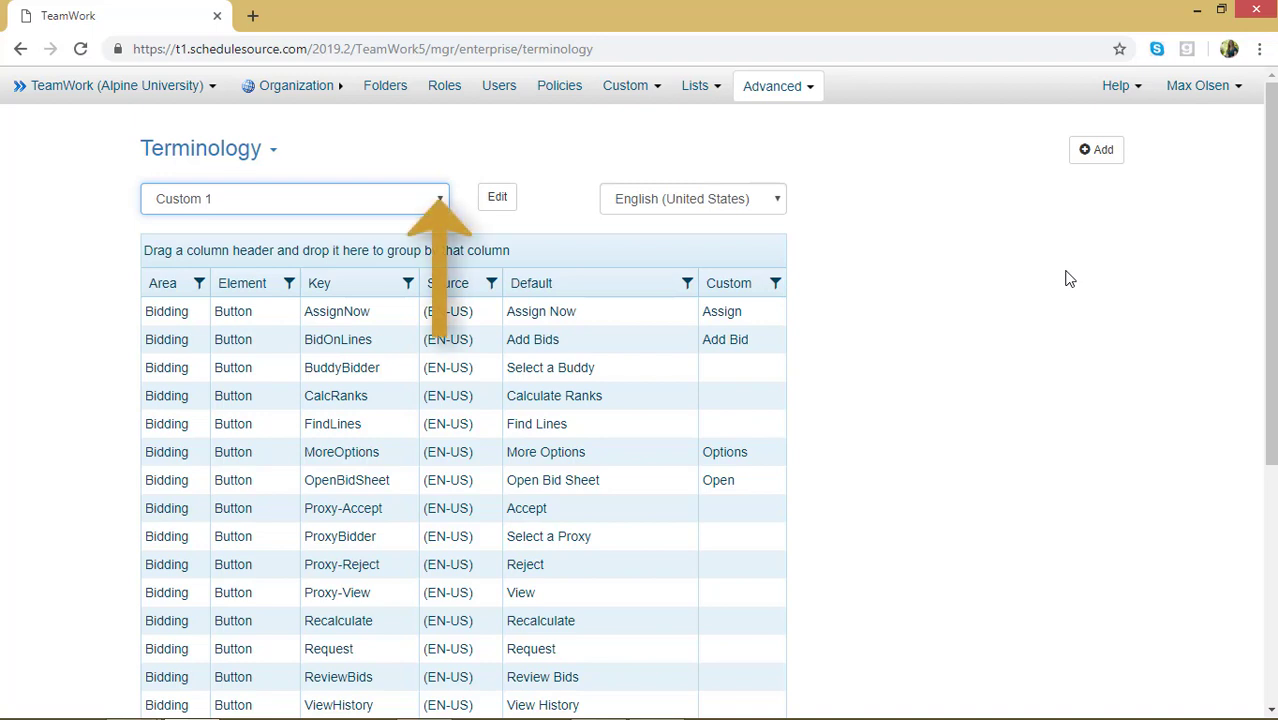
Step: Select the Example dictionary, change its parent to Custom 1, and rename it Custom 2
left_click(416, 200)
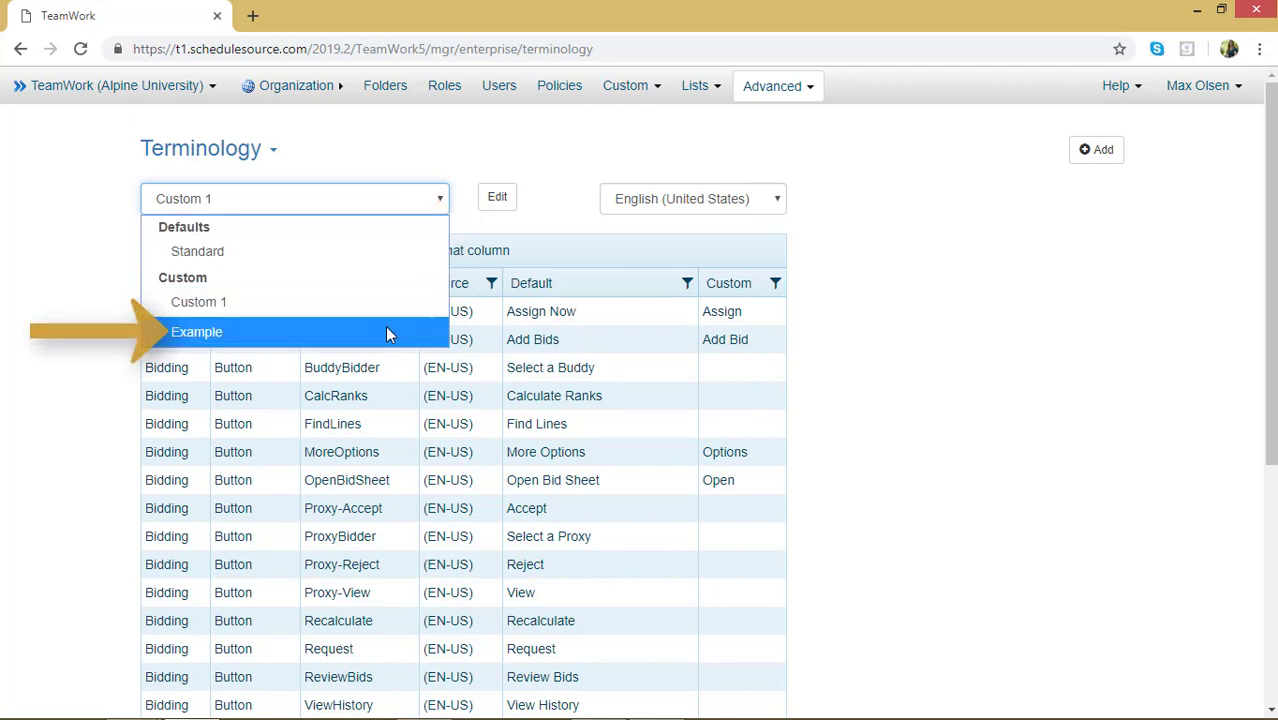
left_click(388, 334)
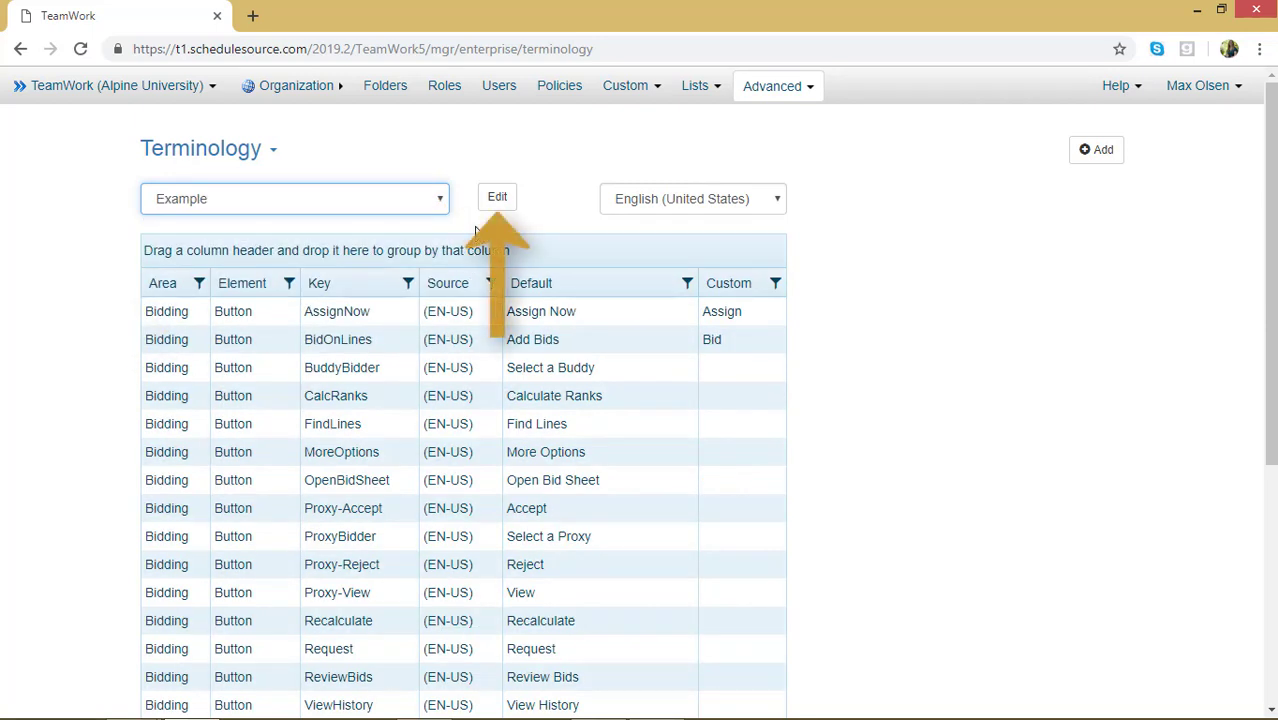
left_click(496, 199)
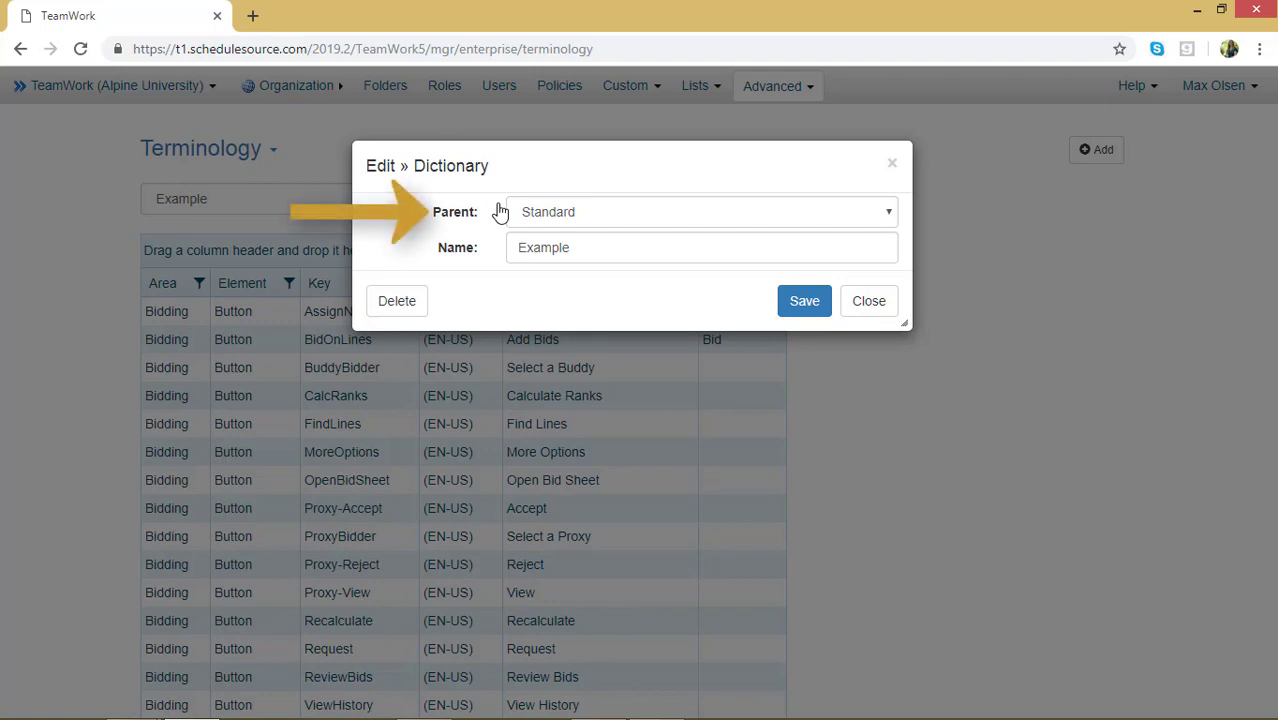
left_click(887, 220)
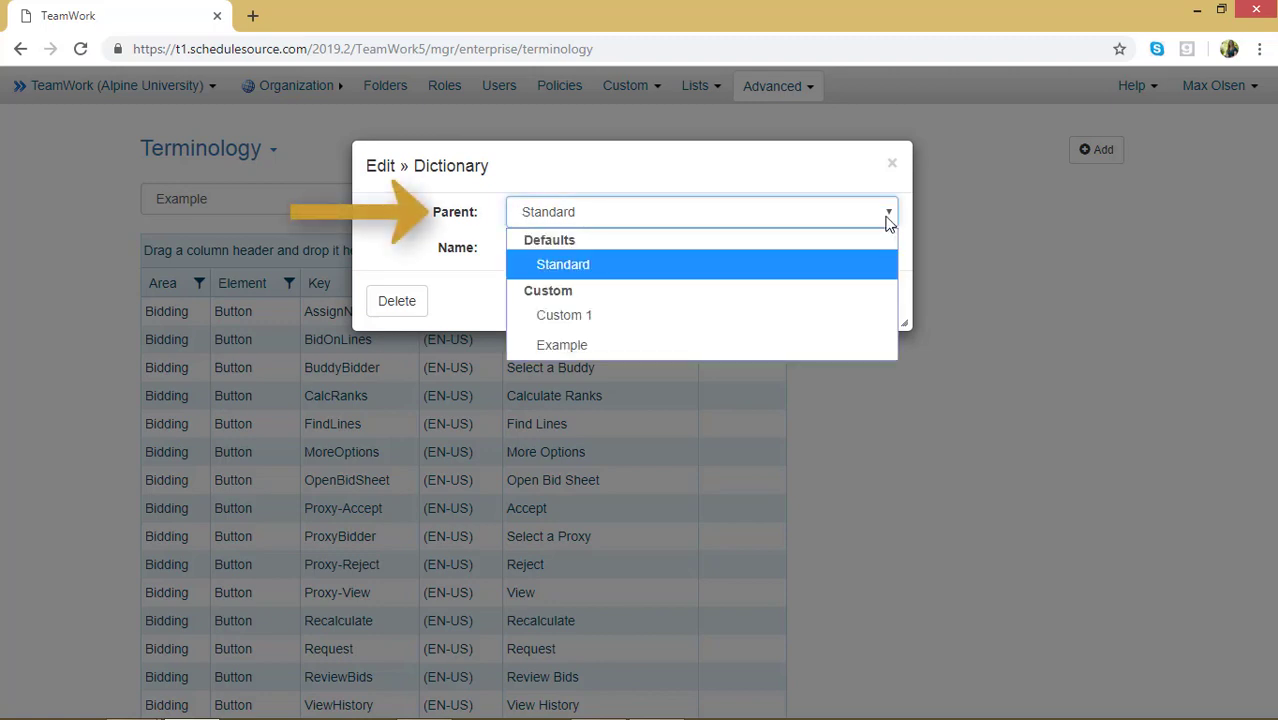
left_click(874, 316)
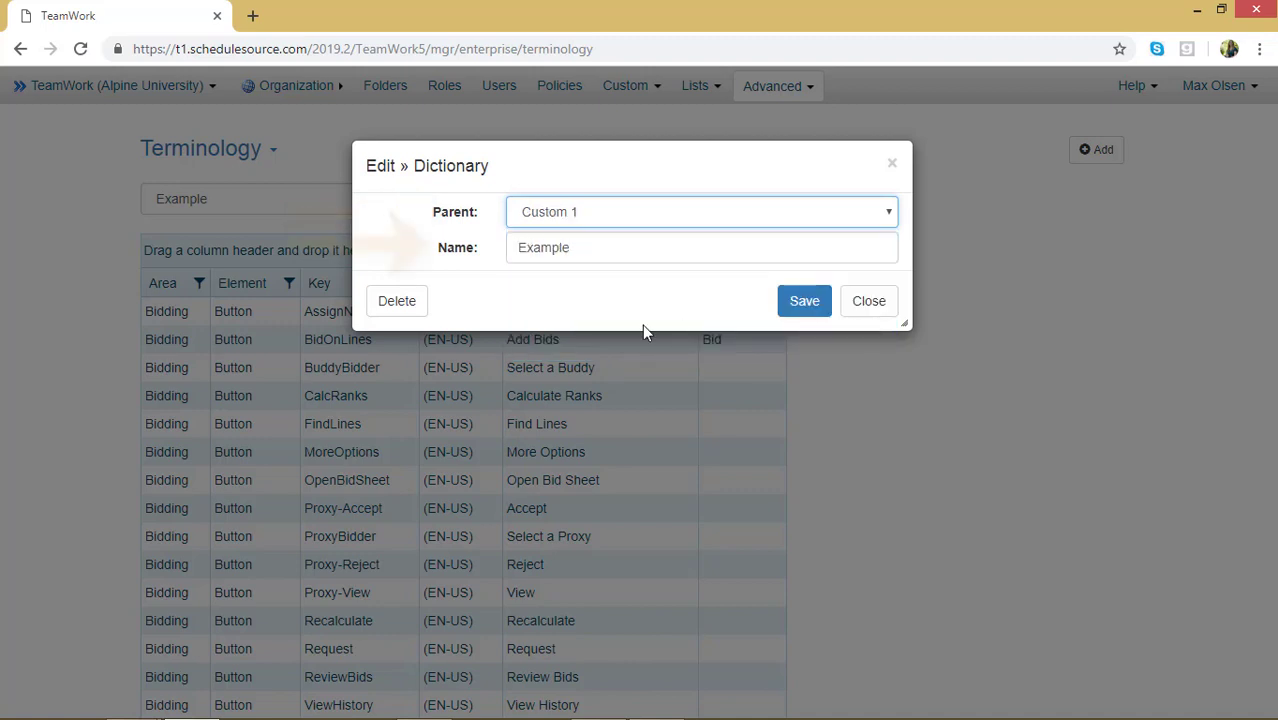
left_click(603, 247)
double_click(521, 240)
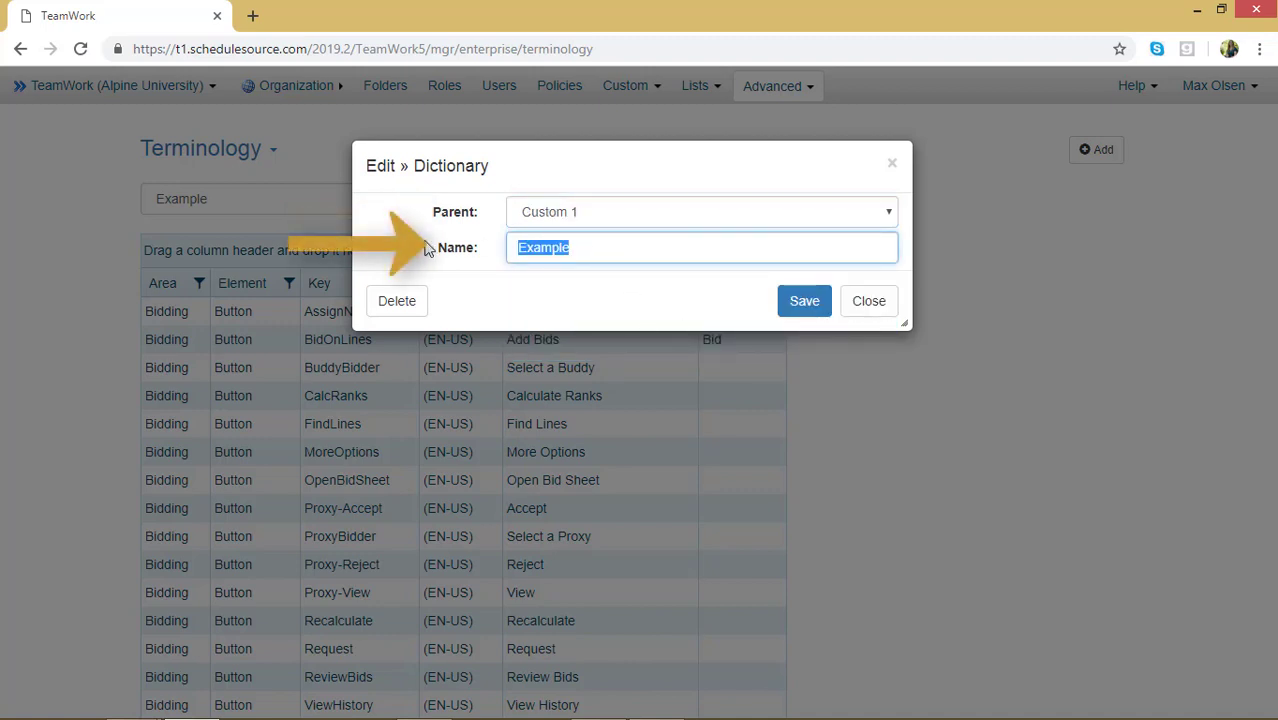
type("Custom")
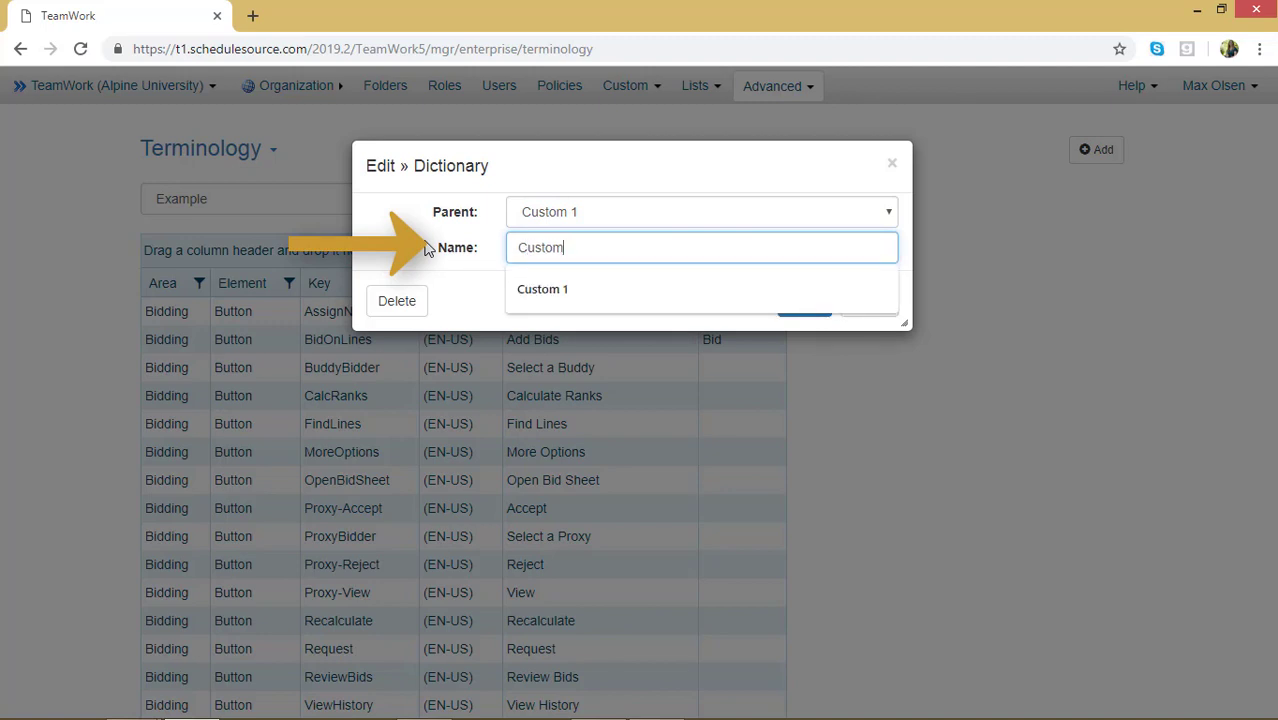
type(" 2")
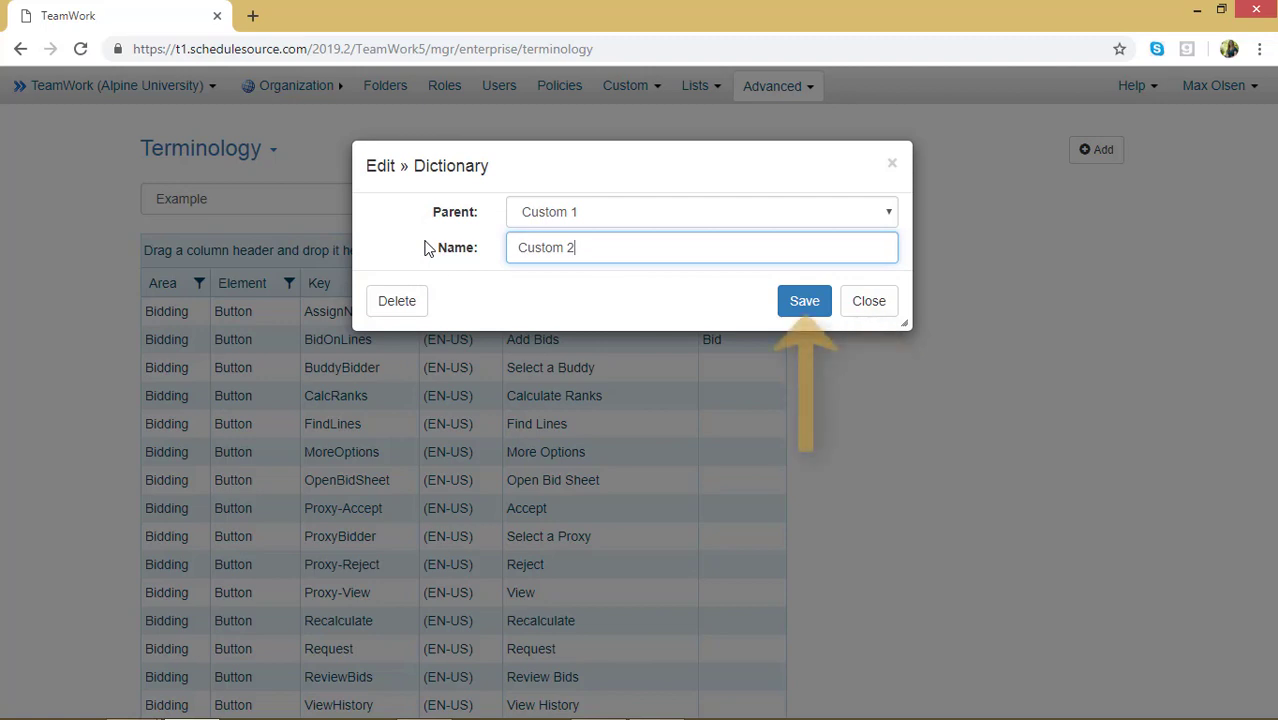
left_click(785, 305)
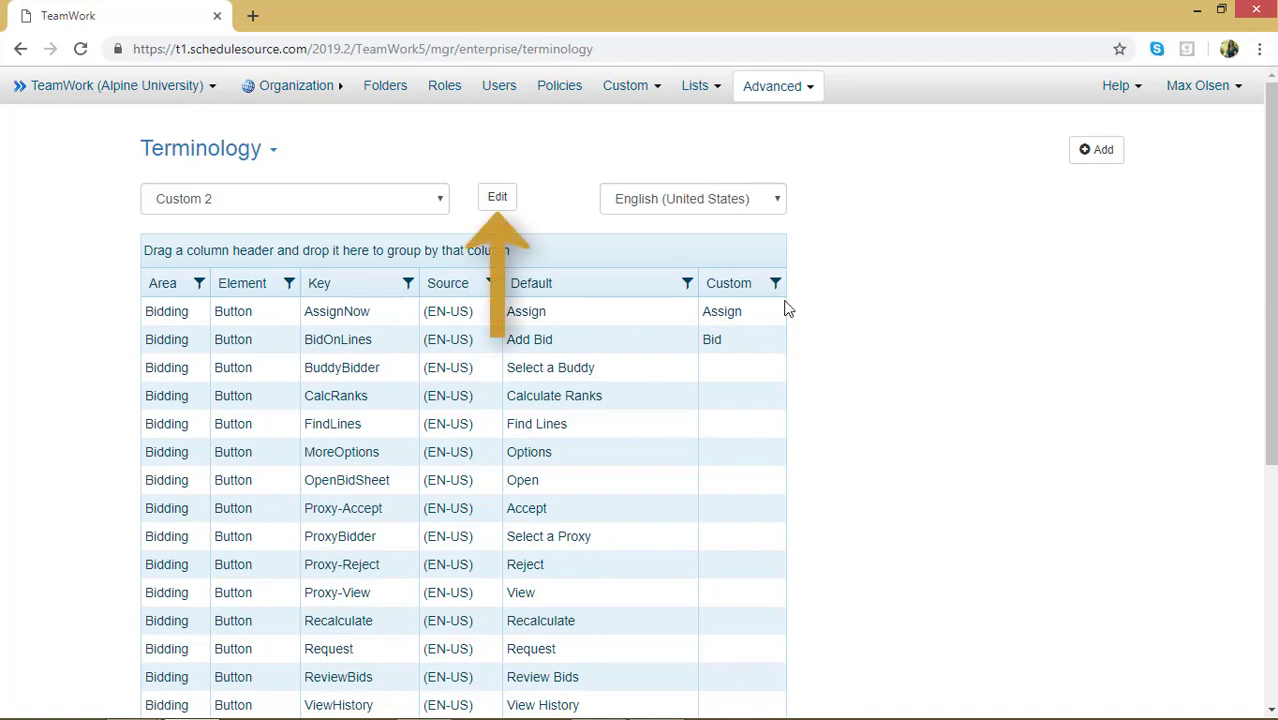
Step: Delete the selected Custom 2 dictionary
left_click(497, 198)
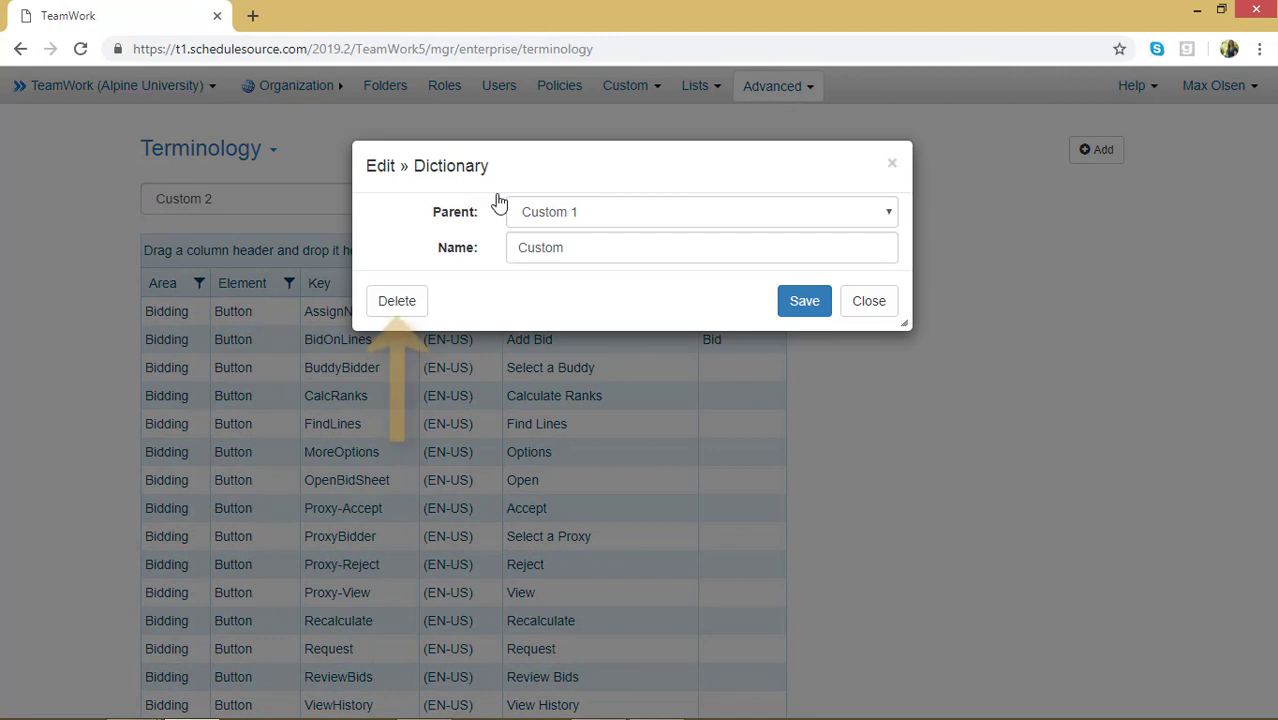
left_click(389, 307)
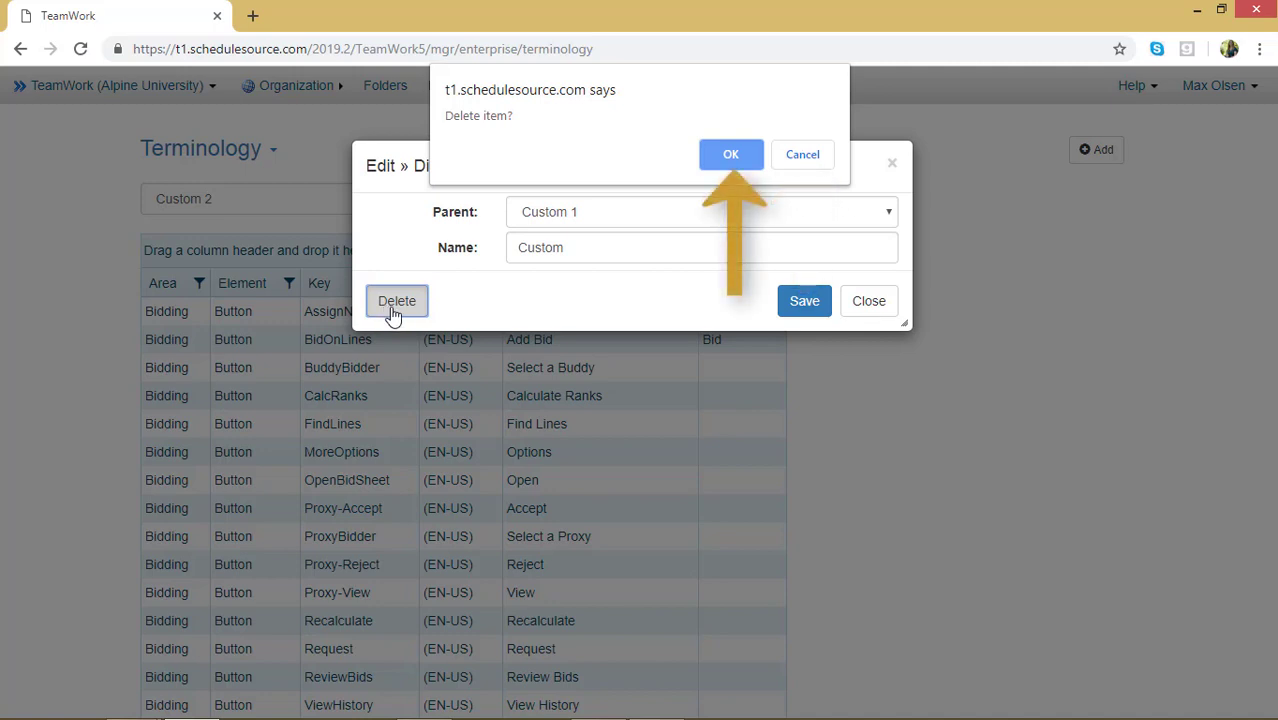
left_click(730, 155)
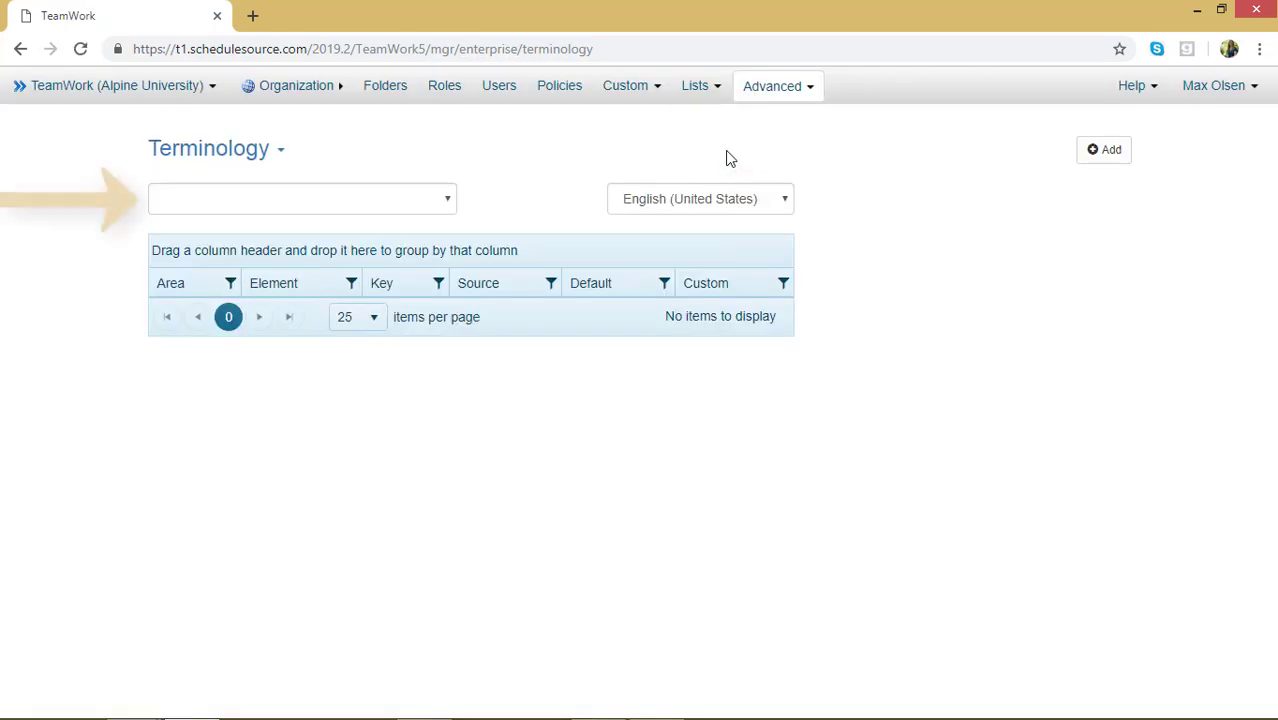